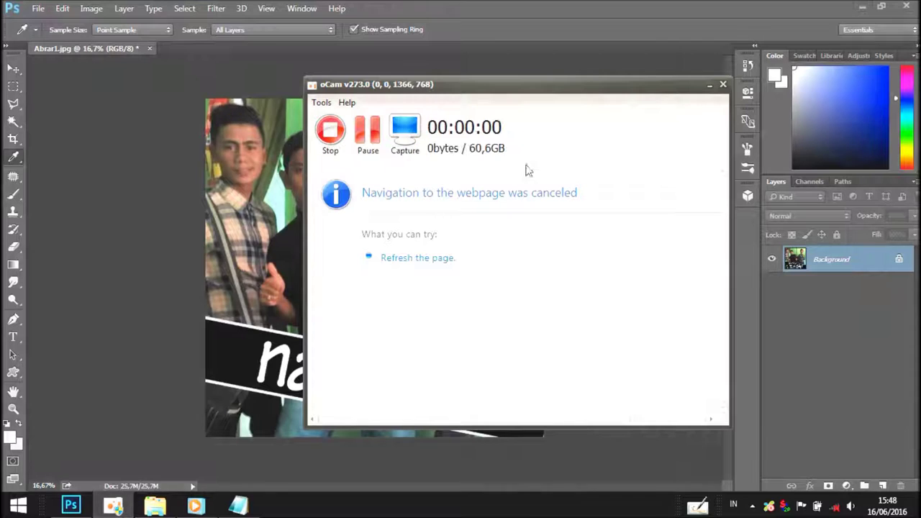
Minimize the oCam recorder window and bring the HDR tutorial notes in Notepad forward
click(709, 85)
click(237, 504)
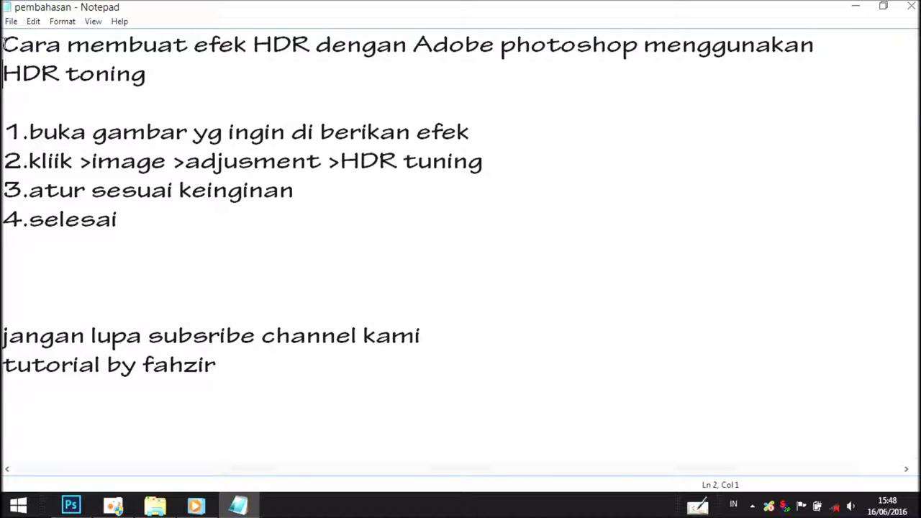
click(836, 508)
drag(842, 391, 844, 380)
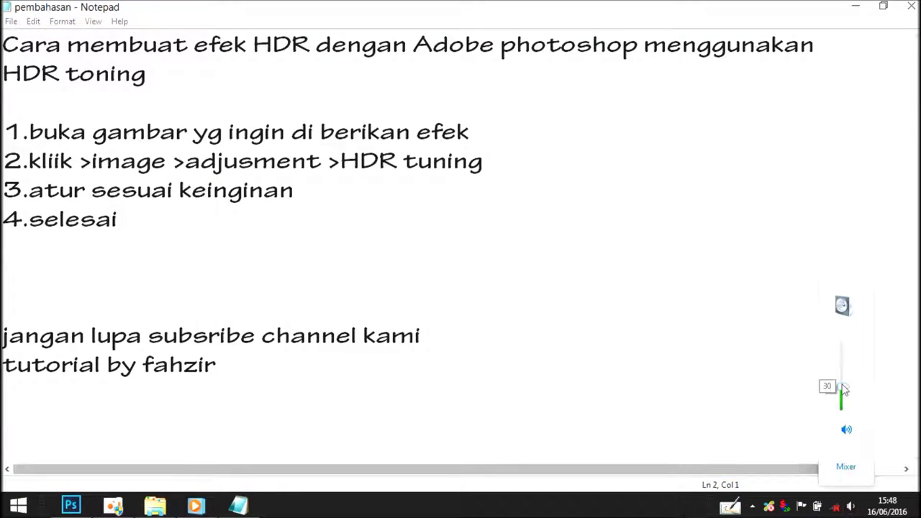
click(707, 341)
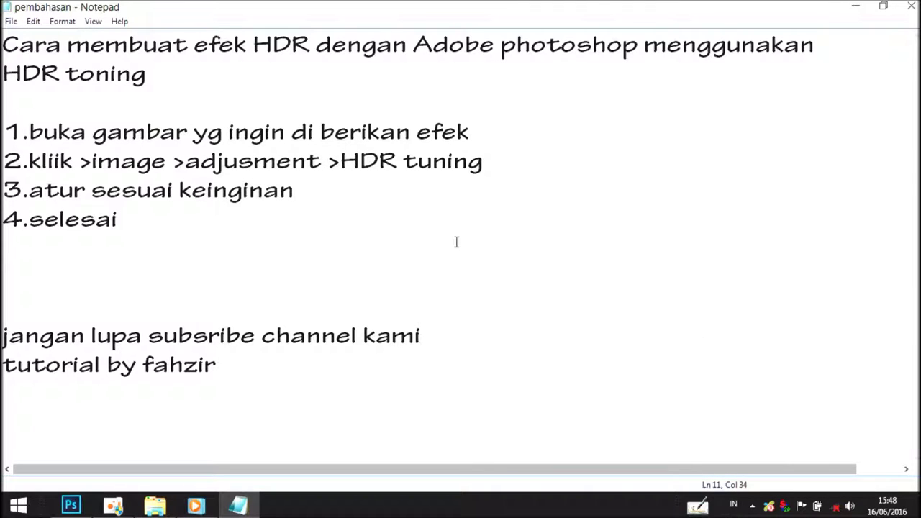
mouse_move(4, 54)
mouse_down()
mouse_move(687, 76)
mouse_move(820, 59)
mouse_up()
click(820, 62)
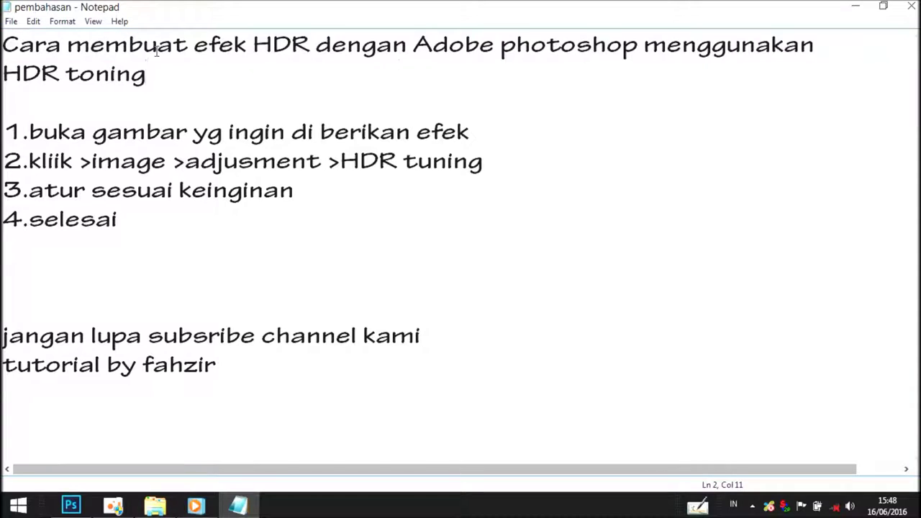
drag(4, 72, 151, 76)
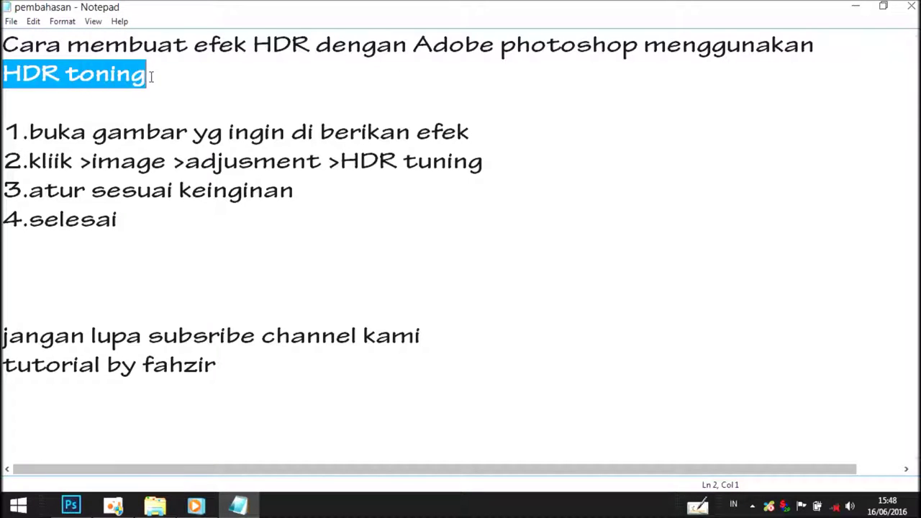
click(193, 88)
drag(31, 131, 473, 140)
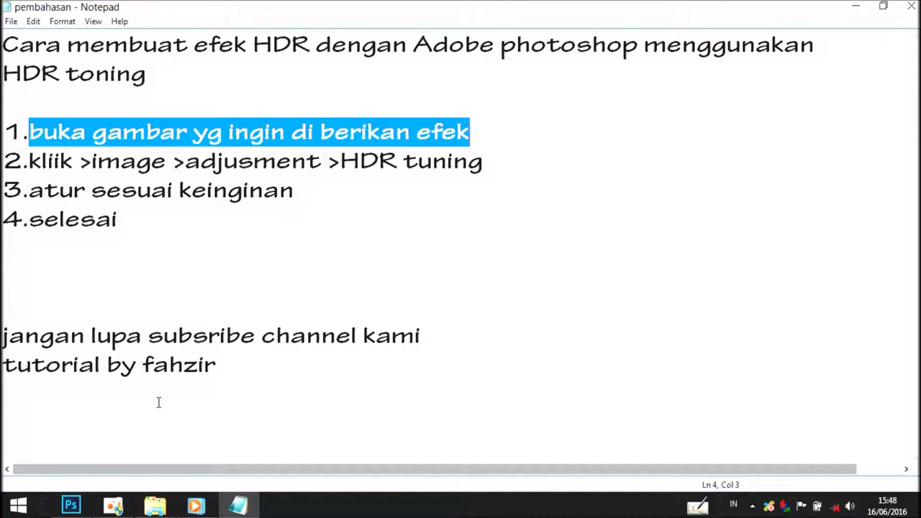
mouse_move(154, 506)
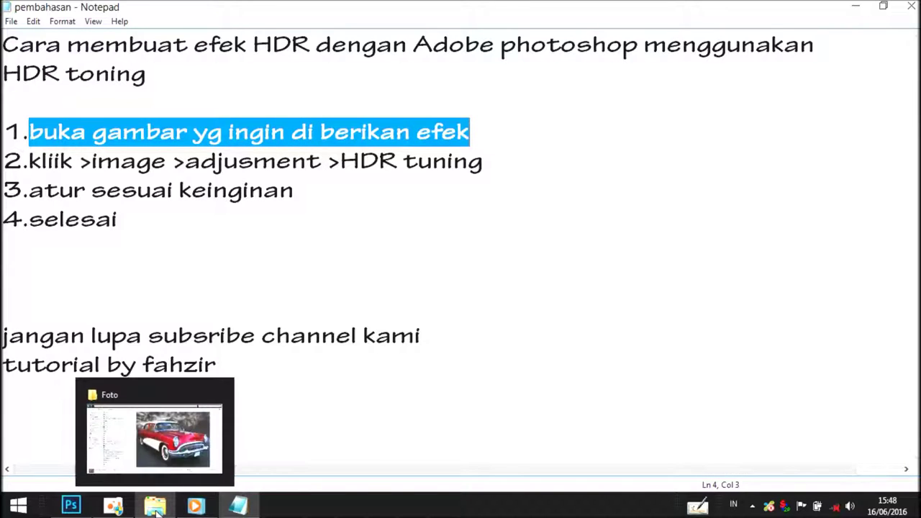
click(156, 507)
Drag Antique.jpg from the Foto folder into Photoshop to open it as a new document
drag(135, 403, 146, 424)
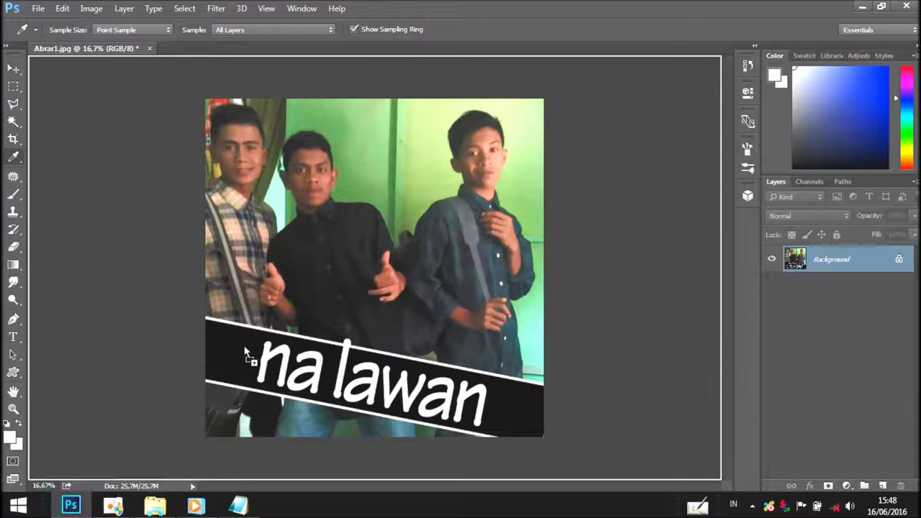
mouse_move(146, 425)
mouse_down()
mouse_move(260, 354)
mouse_move(231, 49)
mouse_up()
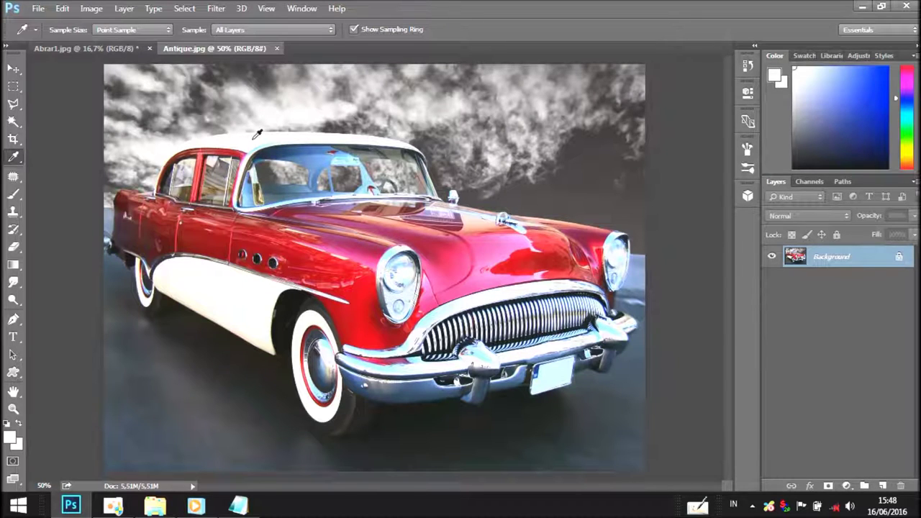
Review step 2 in the Notepad notes, then open Image > Adjustments on the car photo
click(95, 8)
mouse_move(111, 43)
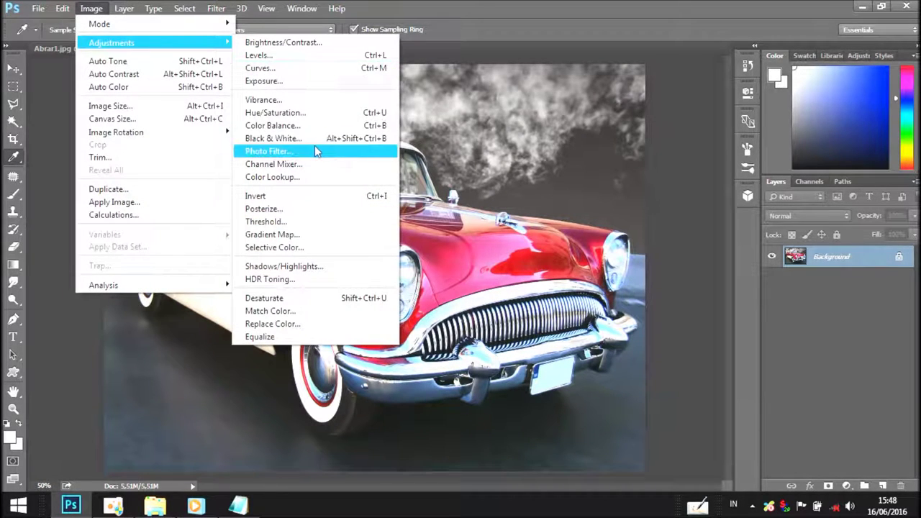
click(83, 353)
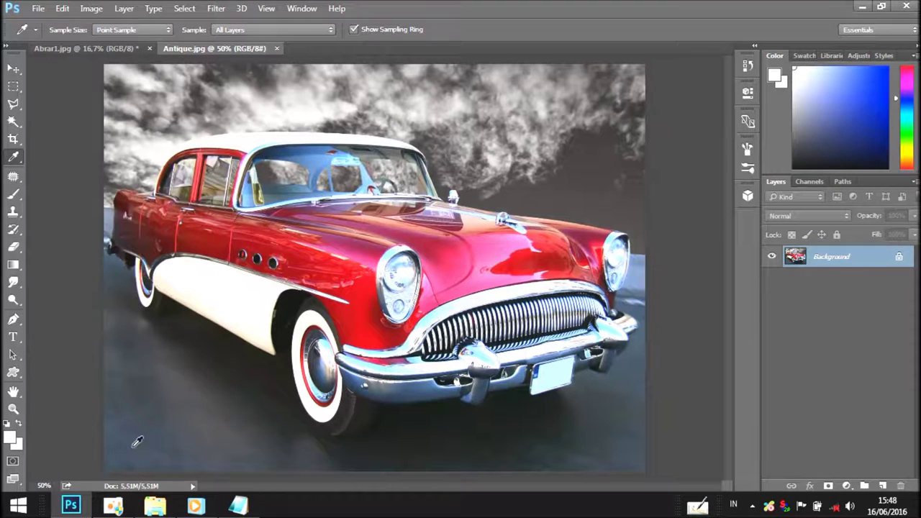
click(238, 506)
drag(30, 161, 480, 167)
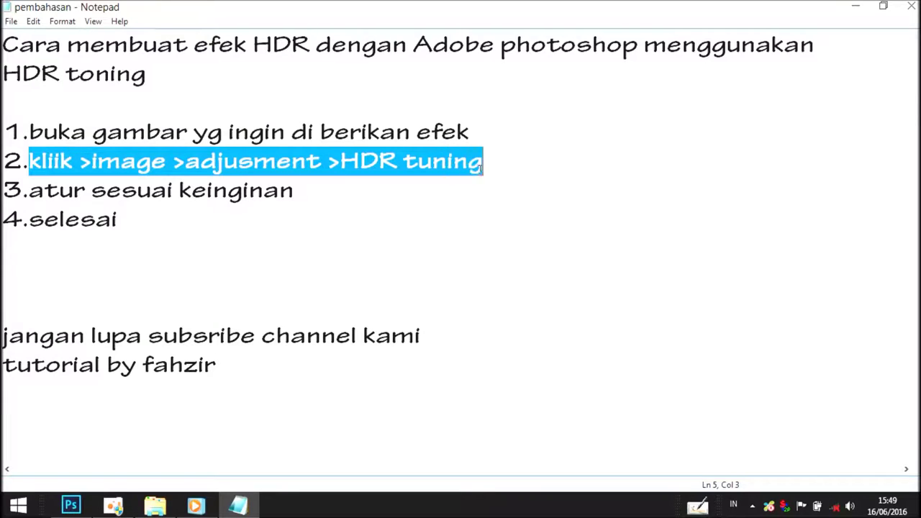
click(71, 506)
click(91, 8)
mouse_move(112, 43)
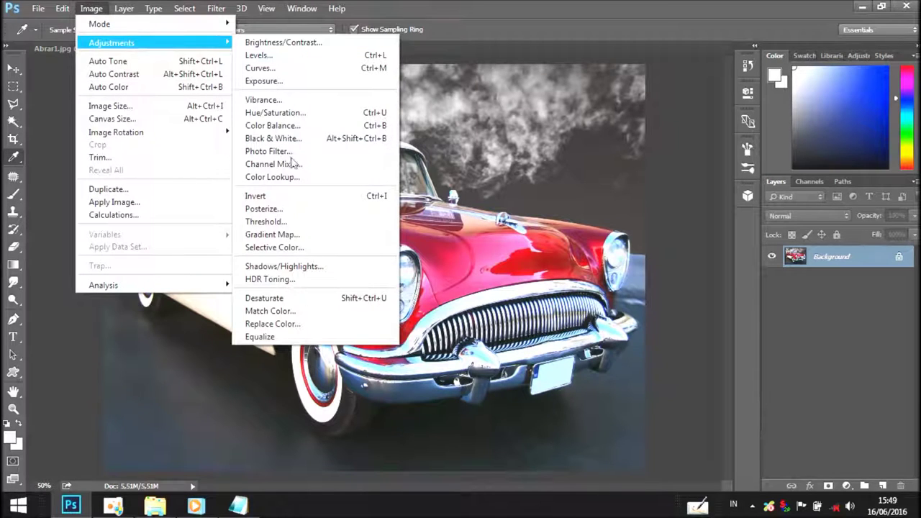
Start HDR Toning with Saturation -1, Vibrance -26, Highlight +84 and Shadow -100
click(294, 280)
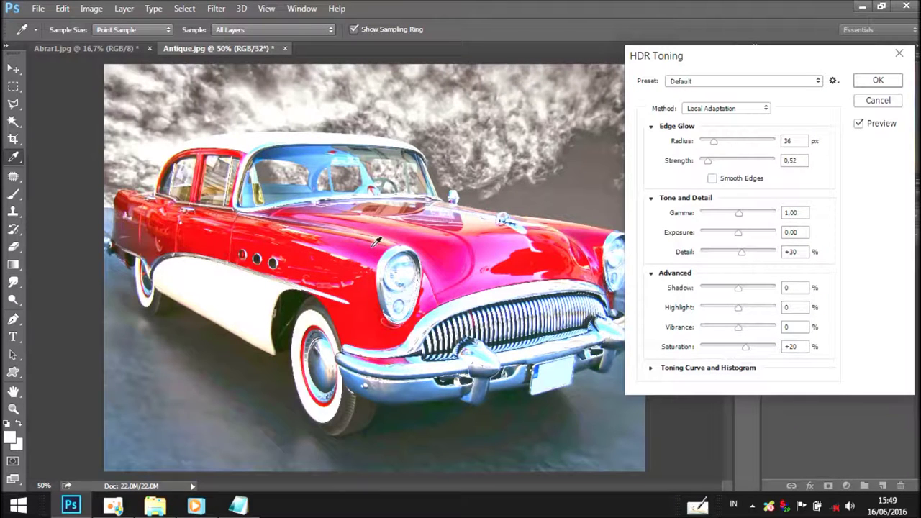
click(748, 347)
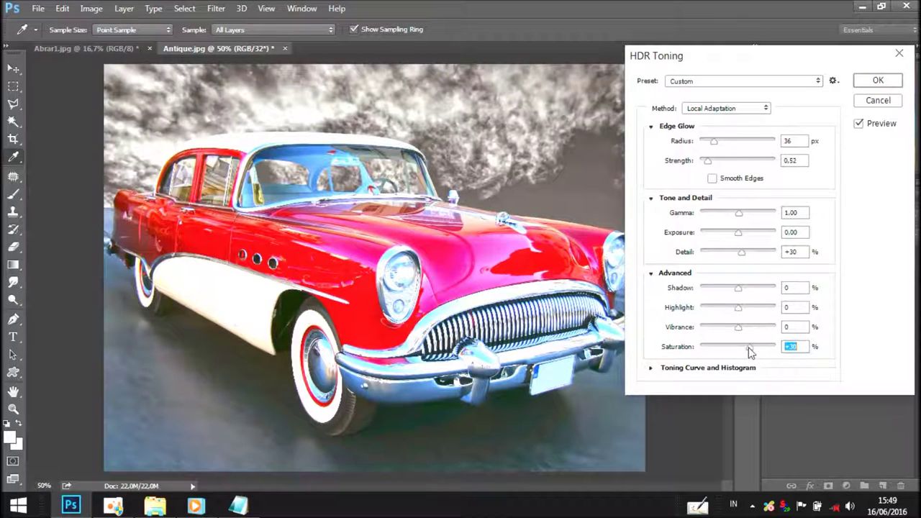
drag(762, 348, 738, 348)
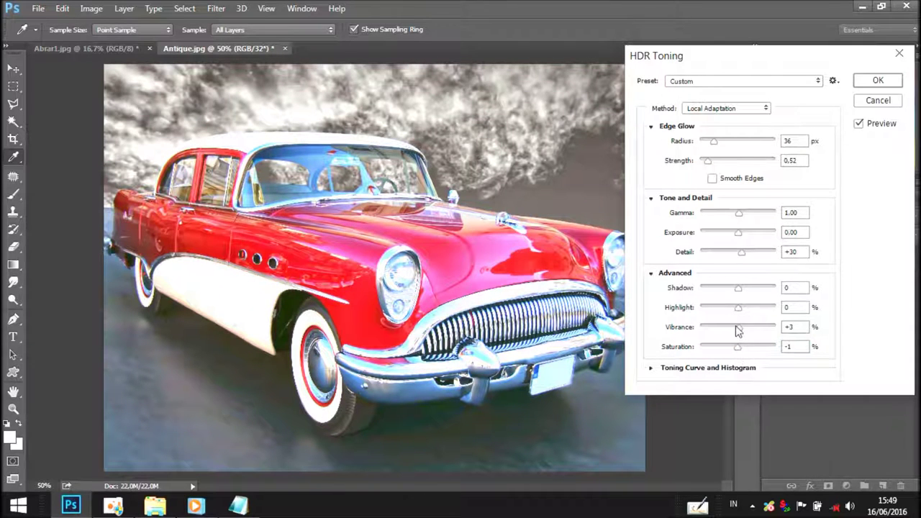
drag(737, 327, 729, 328)
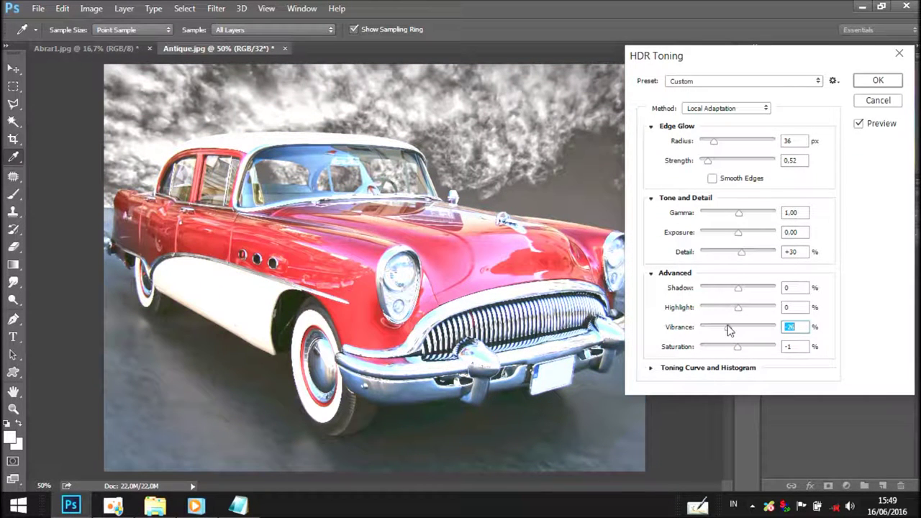
mouse_move(744, 310)
mouse_down()
mouse_move(770, 309)
mouse_move(737, 292)
mouse_move(746, 293)
mouse_move(703, 298)
mouse_up()
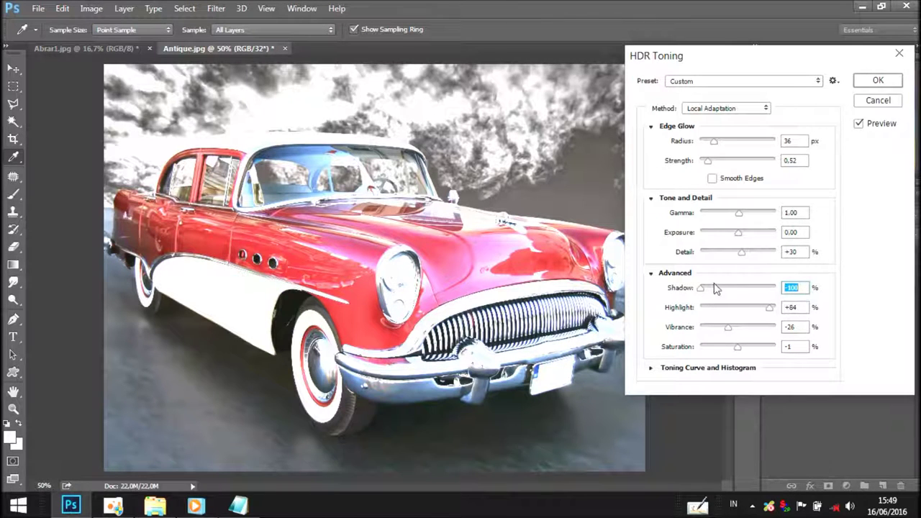
drag(741, 252, 752, 254)
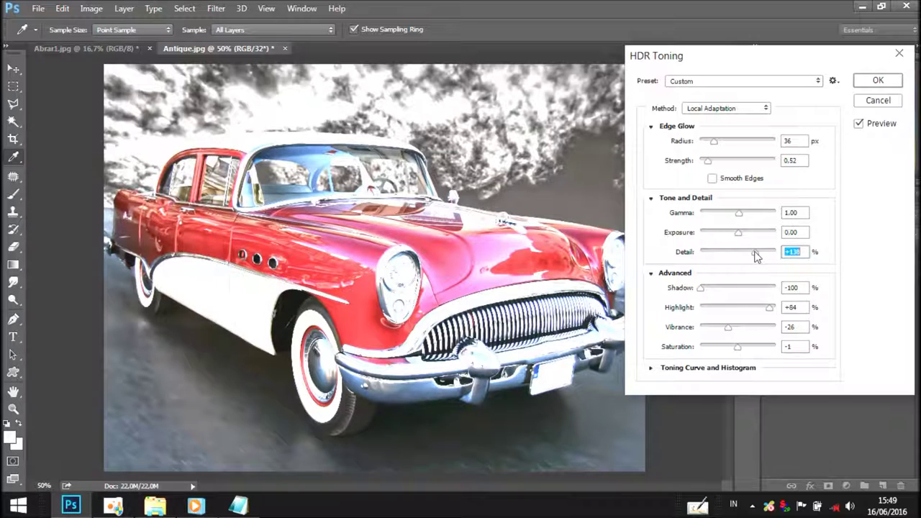
Set Detail +278%, Exposure -0.68, Gamma 1.58, Edge Glow Strength 0.63, with Smooth Edges on
drag(755, 257, 771, 258)
mouse_move(738, 233)
mouse_down()
mouse_move(753, 236)
mouse_move(735, 239)
mouse_up()
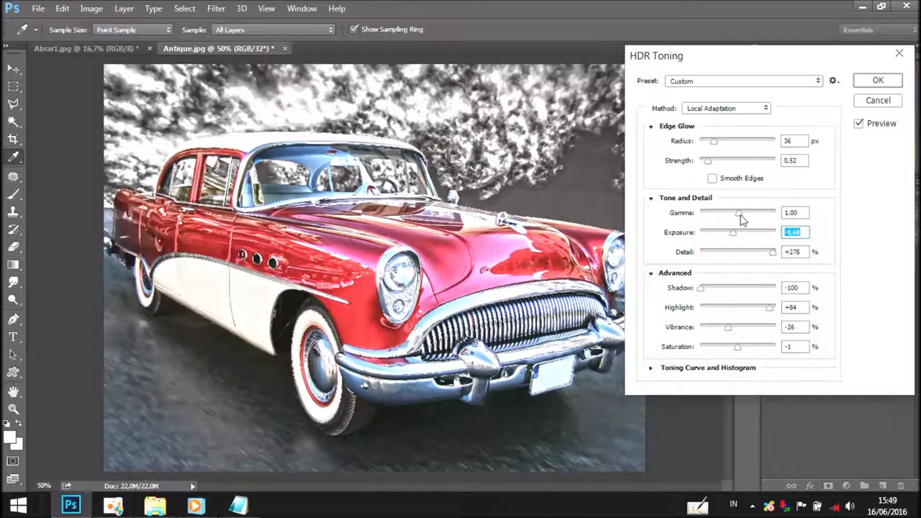
mouse_move(738, 213)
mouse_down()
mouse_move(748, 213)
mouse_move(727, 218)
mouse_up()
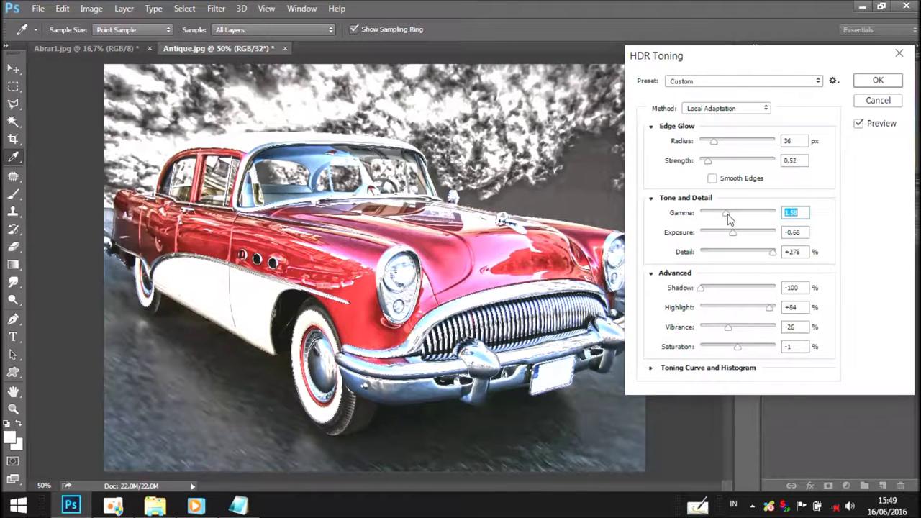
mouse_move(708, 160)
mouse_down()
mouse_move(723, 161)
mouse_move(710, 163)
mouse_up()
click(712, 178)
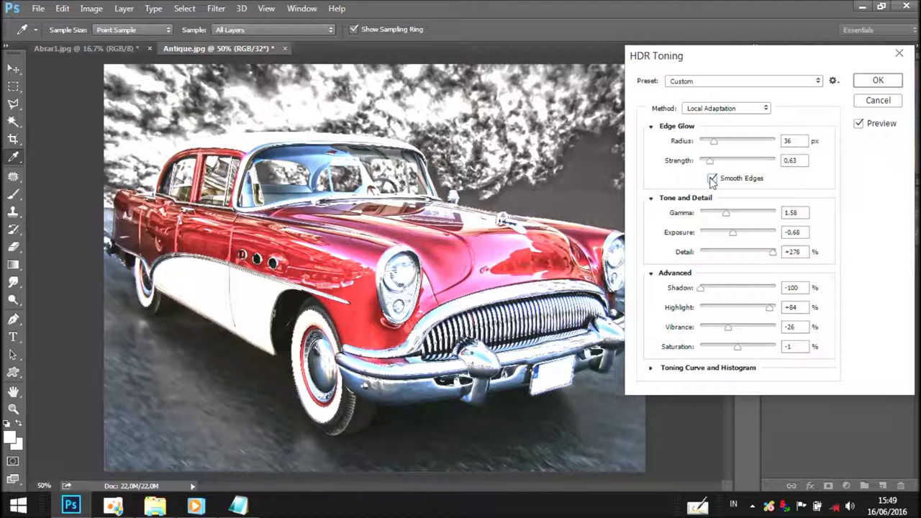
Set the HDR Toning Edge Glow to Radius 49 px and Strength 0.66
drag(714, 143, 743, 149)
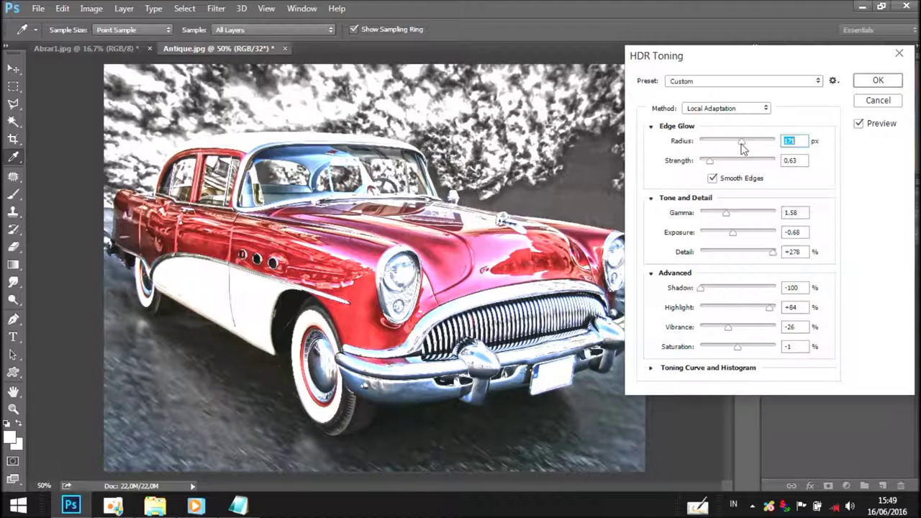
drag(743, 145, 718, 144)
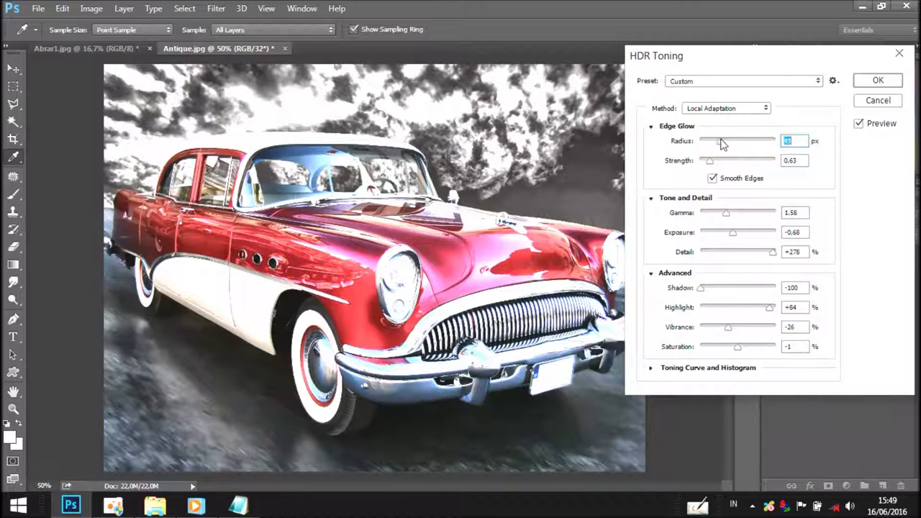
drag(709, 161, 745, 162)
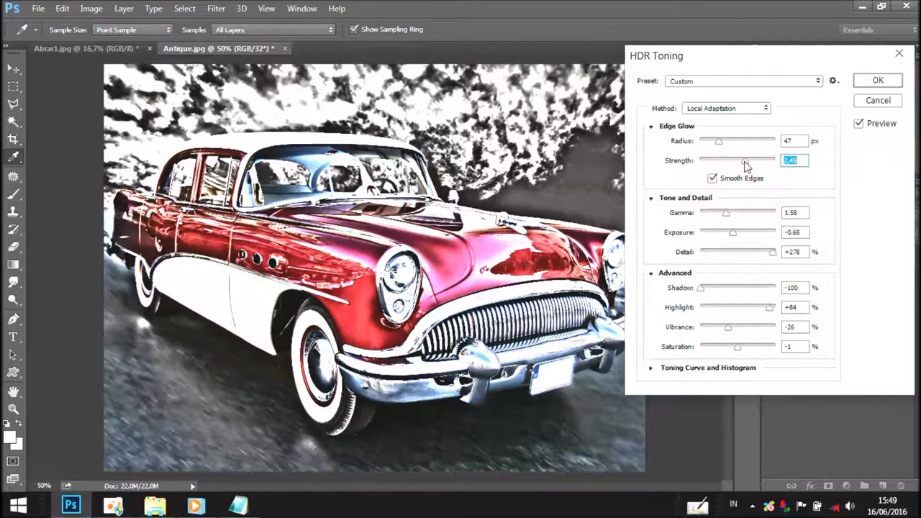
drag(745, 160, 698, 160)
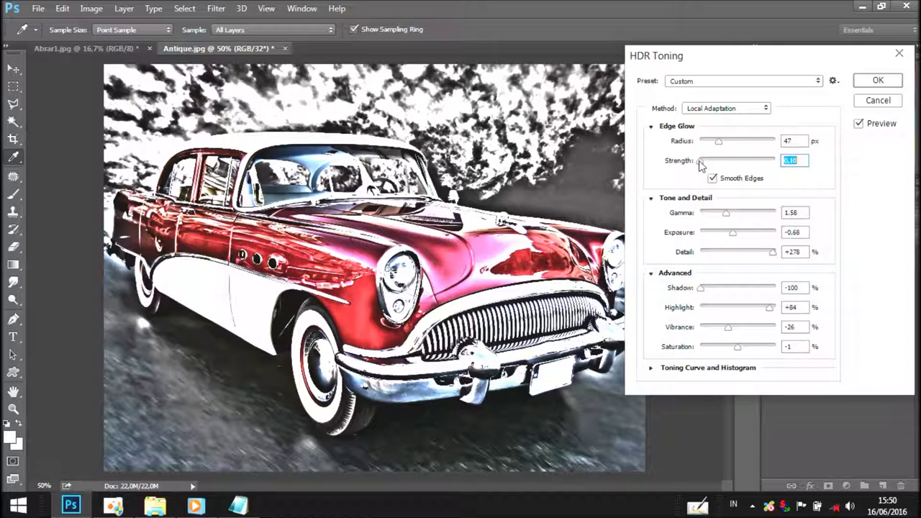
mouse_move(704, 164)
mouse_down()
mouse_move(732, 165)
mouse_move(712, 166)
mouse_up()
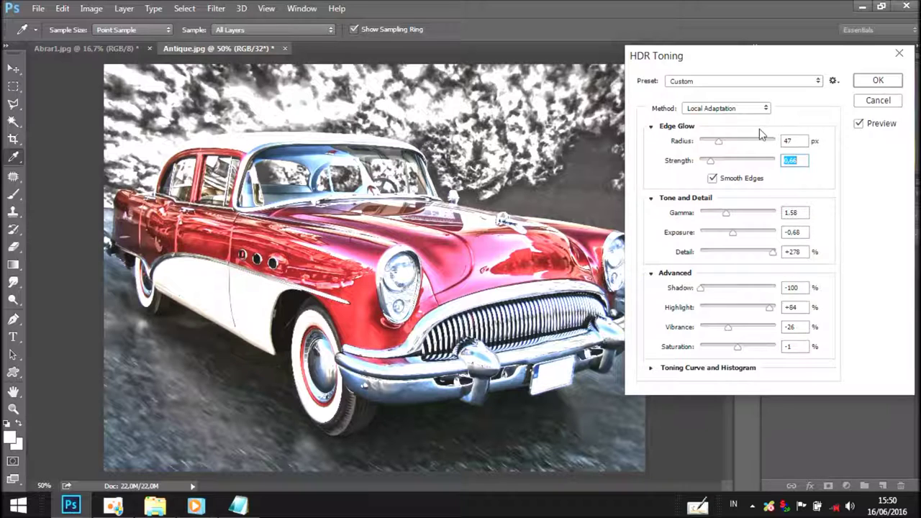
drag(719, 141, 725, 143)
drag(725, 142, 721, 141)
Review steps 3 and 4 in the Notepad notes, then return to HDR Toning
click(238, 506)
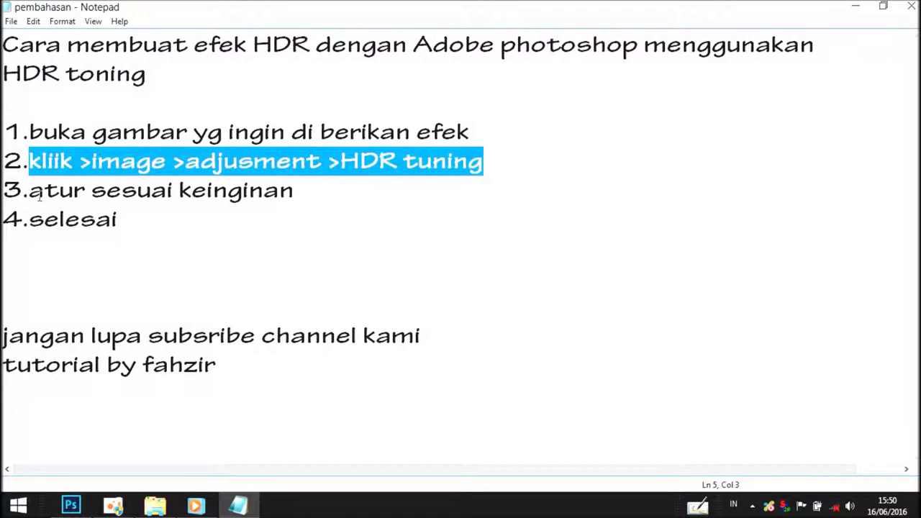
drag(29, 190, 295, 190)
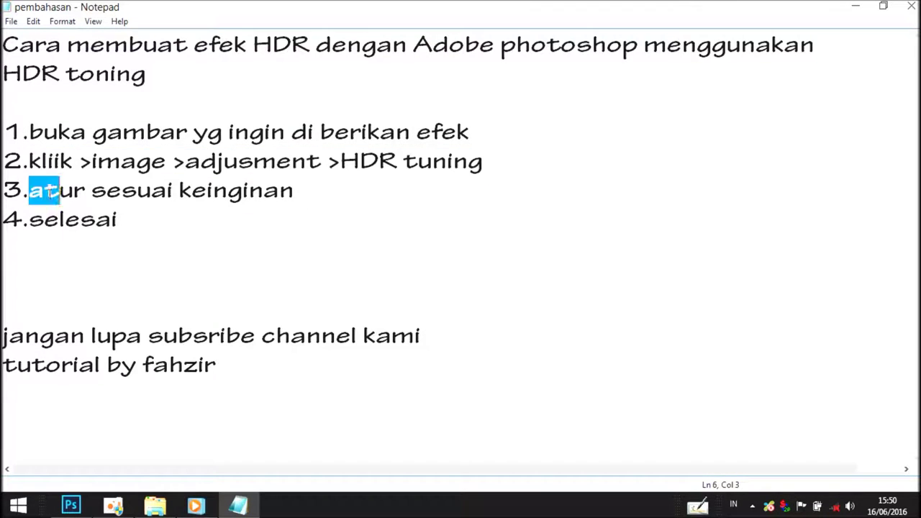
click(262, 239)
drag(36, 220, 137, 221)
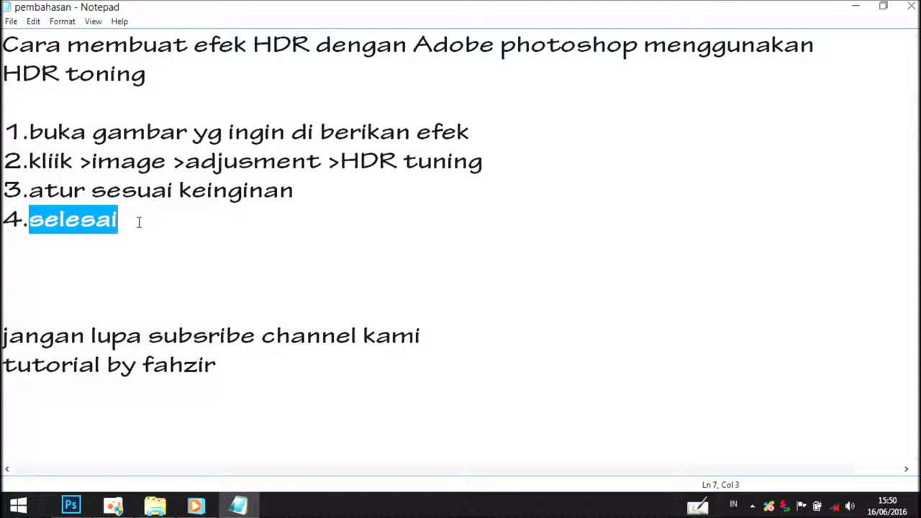
click(71, 505)
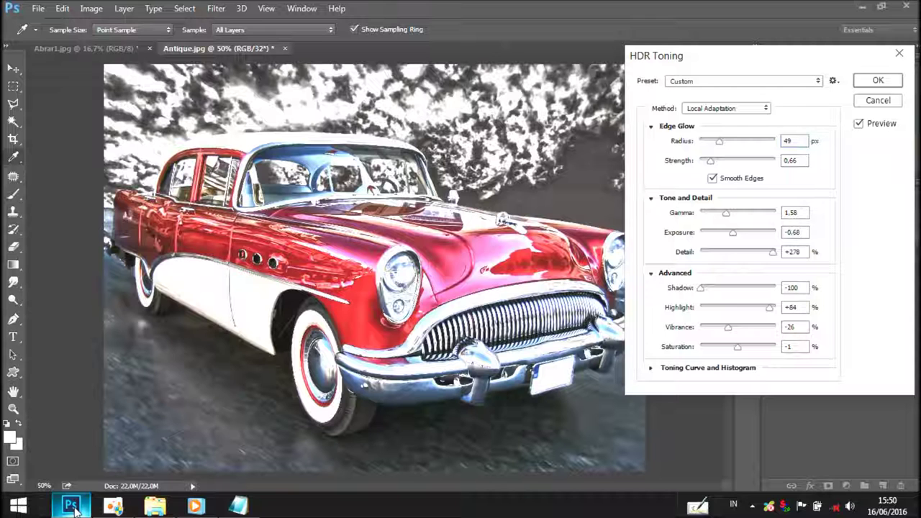
Apply the HDR Toning and unlock the Background layer into Layer 0
click(879, 80)
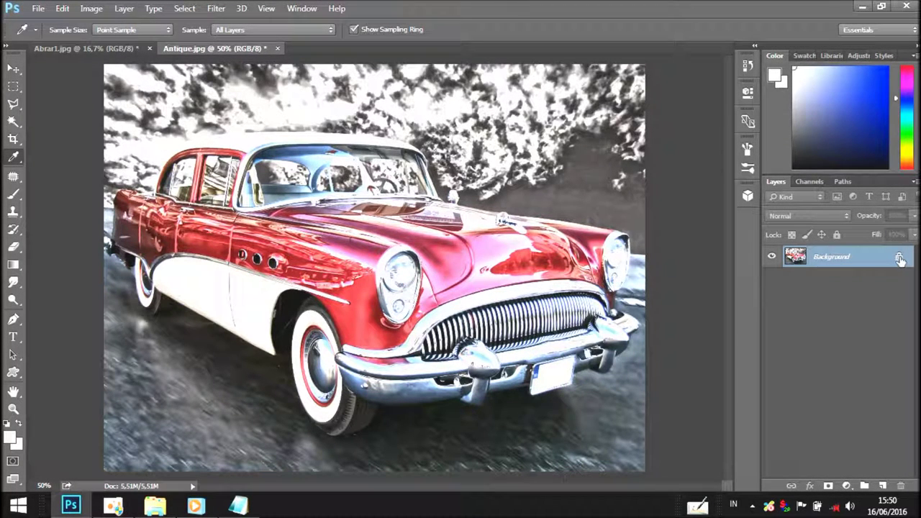
click(900, 258)
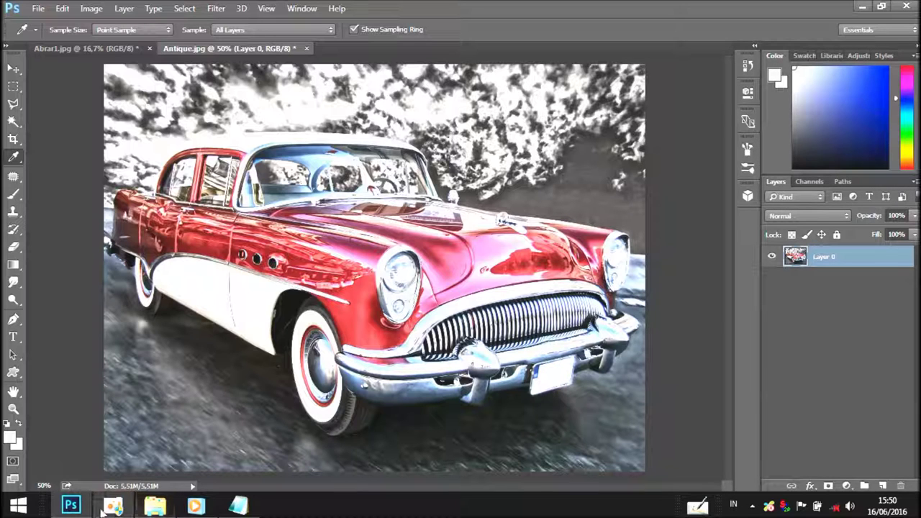
Duplicate Layer 0 to create Layer 0 copy
click(914, 183)
click(768, 108)
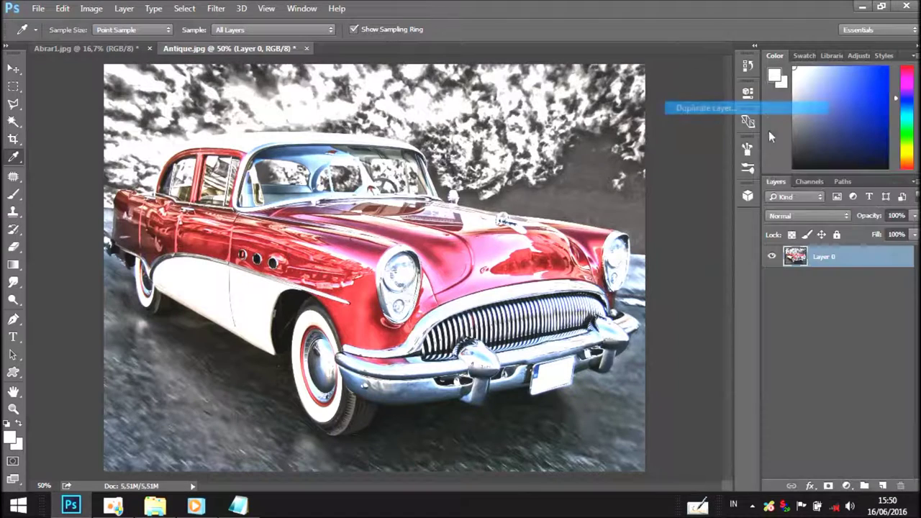
click(580, 151)
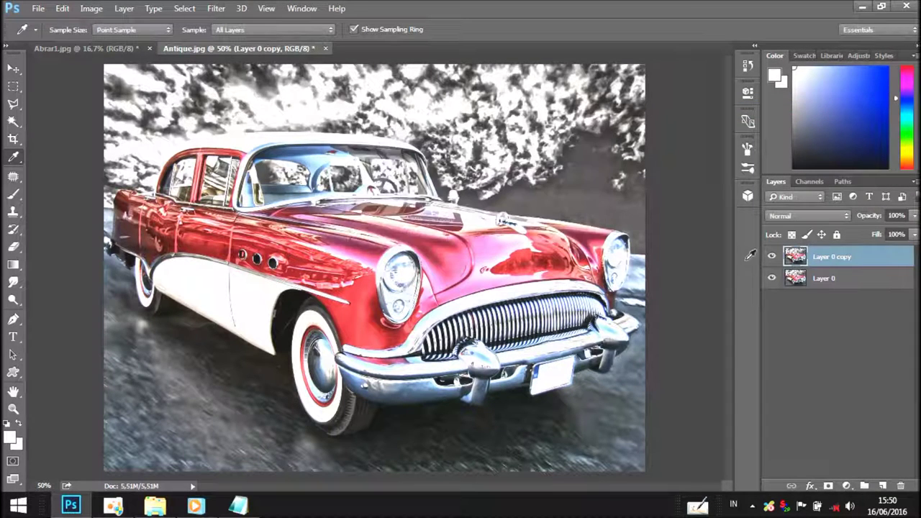
Blend Layer 0 copy in Overlay at 37% opacity, then review the Notepad notes
click(844, 216)
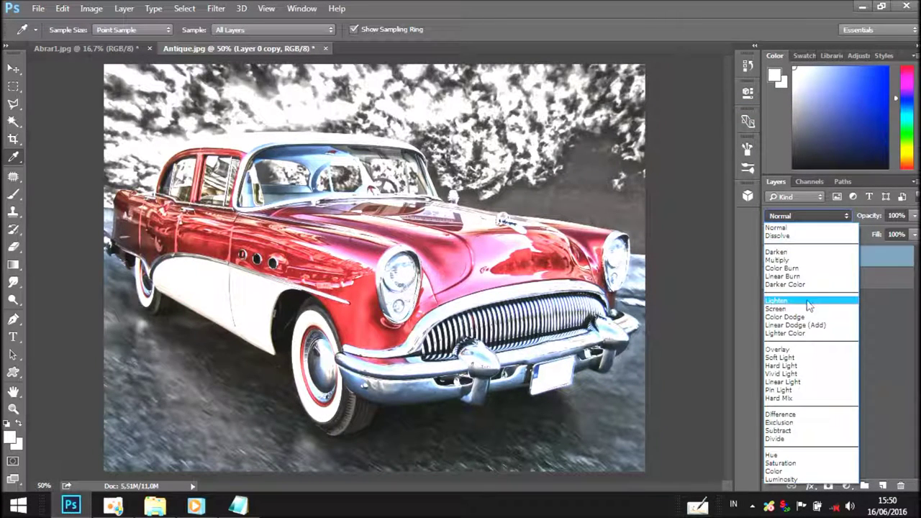
click(804, 341)
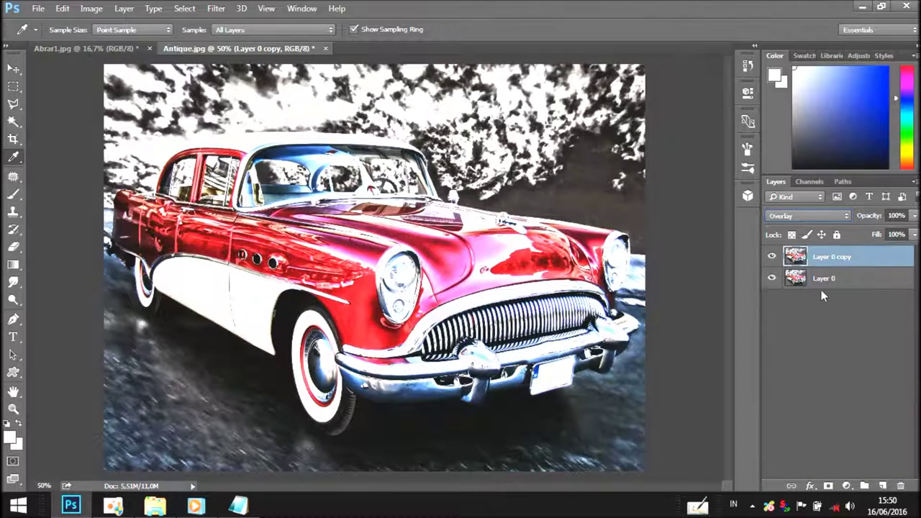
mouse_move(869, 217)
mouse_down()
mouse_move(858, 219)
mouse_move(874, 223)
mouse_up()
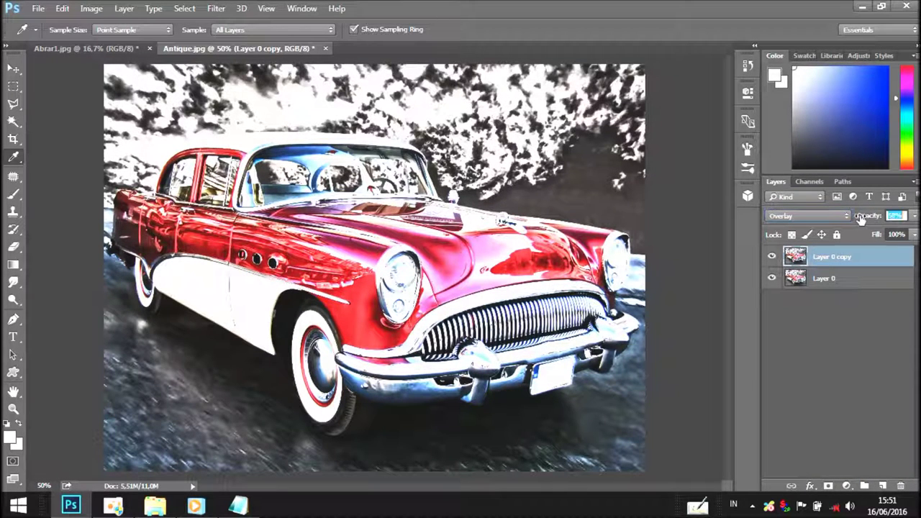
drag(870, 219, 859, 219)
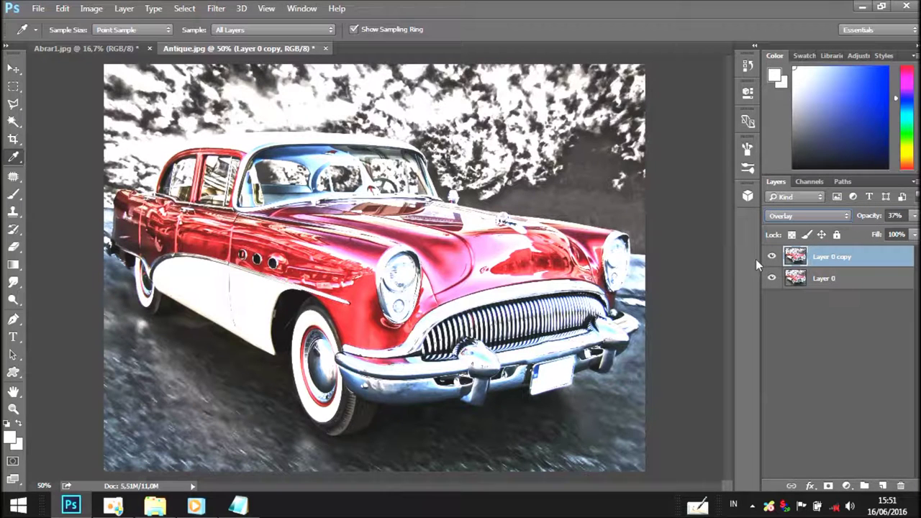
click(238, 506)
drag(5, 336, 425, 344)
Highlight the author credit line in the notes and bring the oCam recorder to the front
click(279, 384)
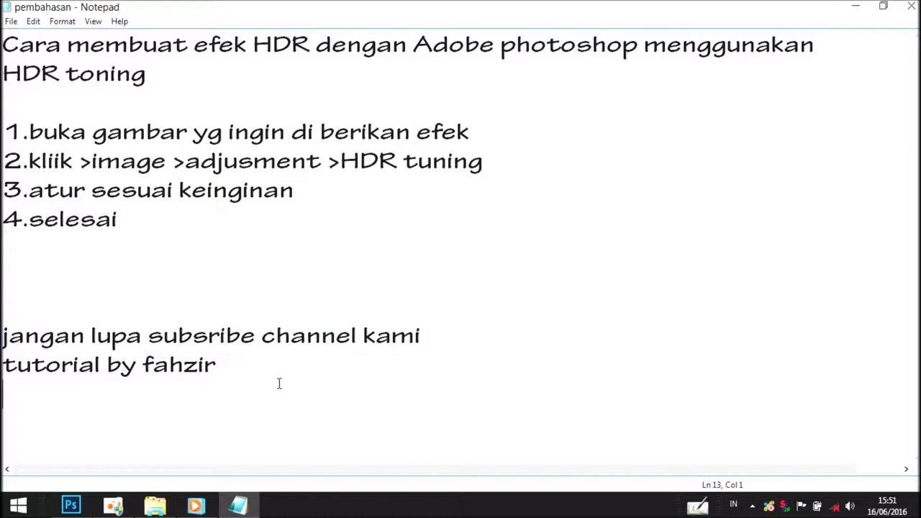
mouse_move(170, 367)
mouse_down()
mouse_move(142, 367)
mouse_move(193, 382)
mouse_move(179, 372)
mouse_move(242, 380)
mouse_up()
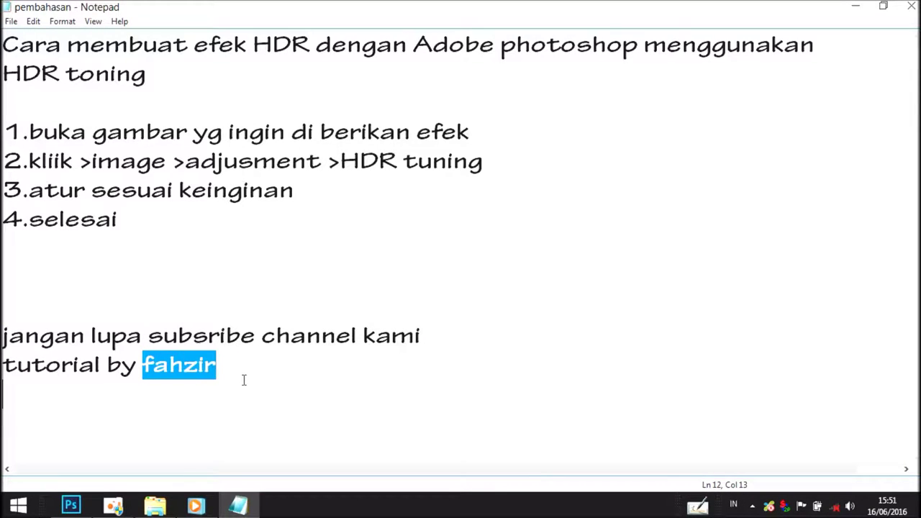
click(113, 506)
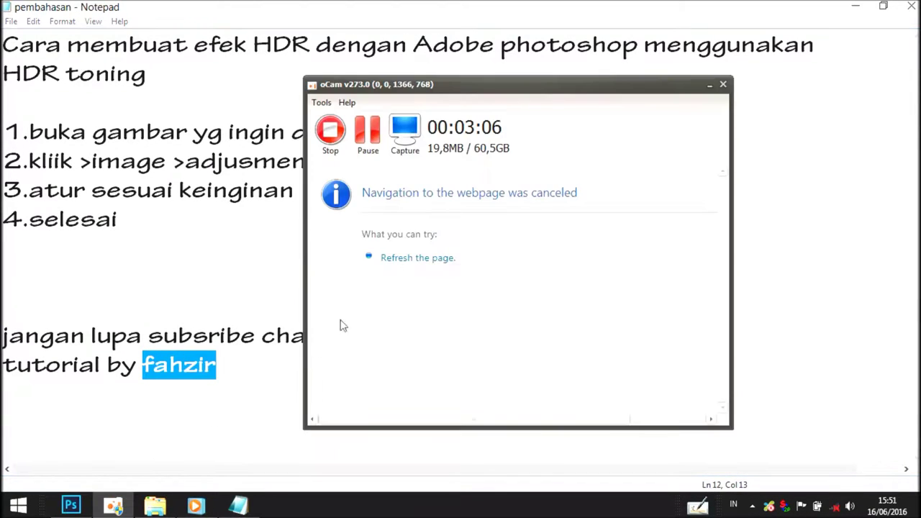